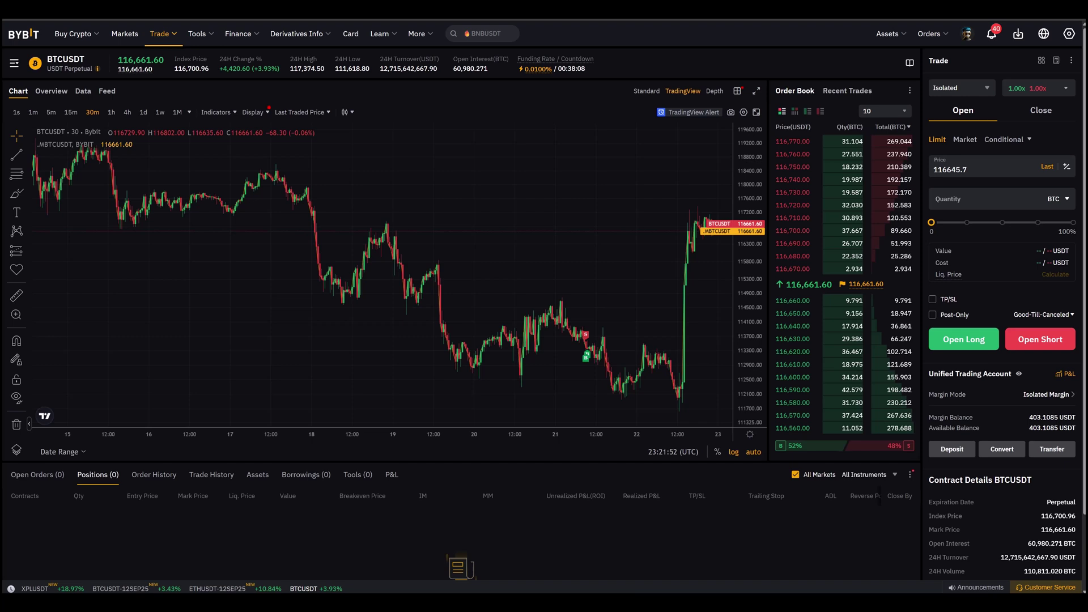
# - Switch the BTCUSDT order form from Limit to the Market order type
pyautogui.moveTo(745, 195)
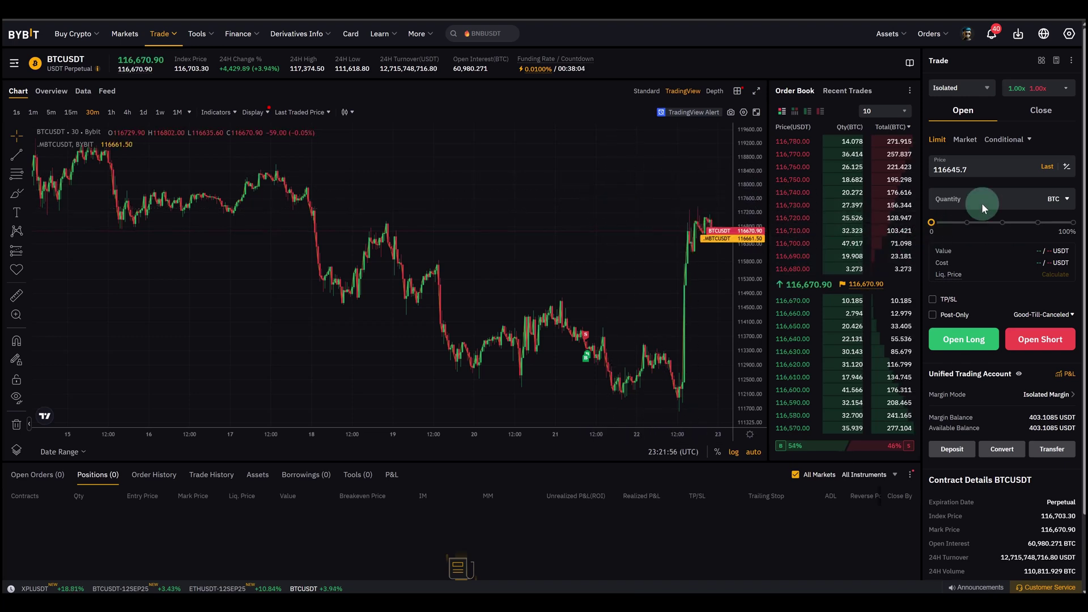
pyautogui.click(967, 144)
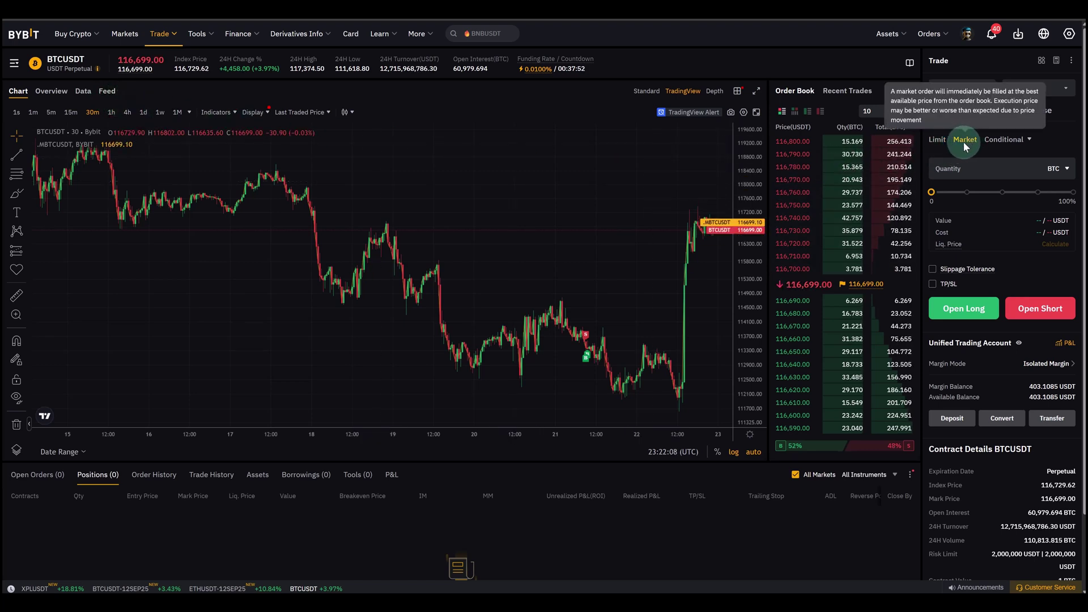
pyautogui.moveTo(823, 208)
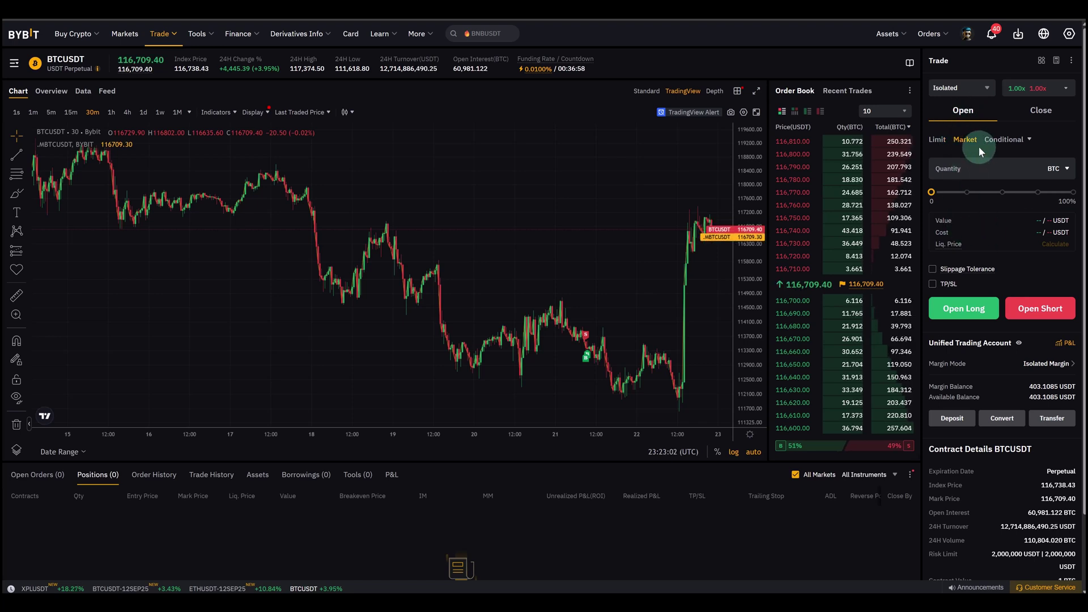
# - Go back to the Limit order type and select the 116645.7 price value
pyautogui.click(936, 139)
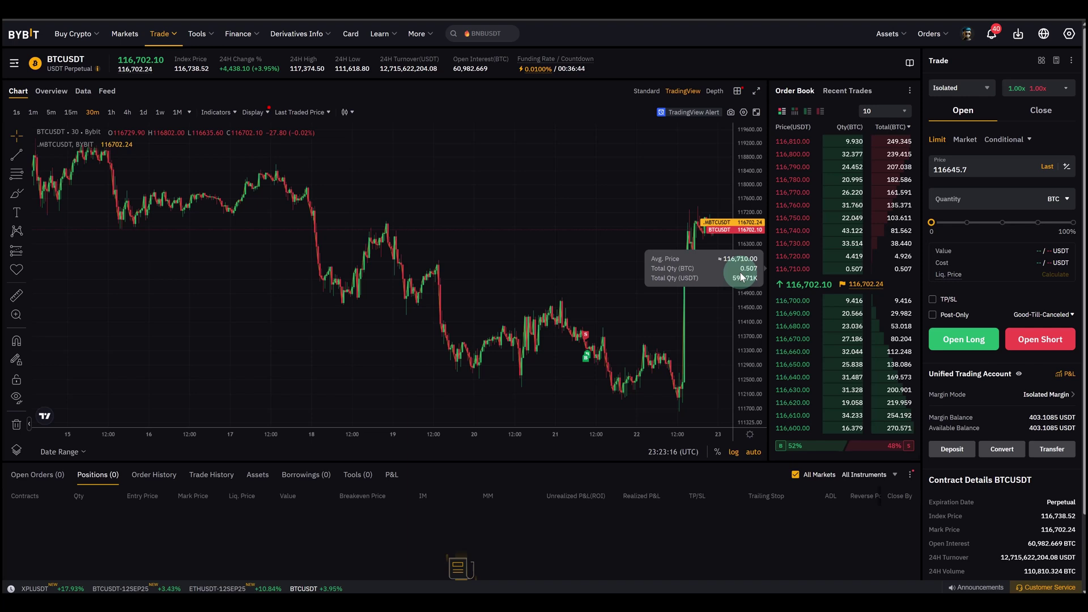
pyautogui.doubleClick(956, 162)
pyautogui.click(965, 140)
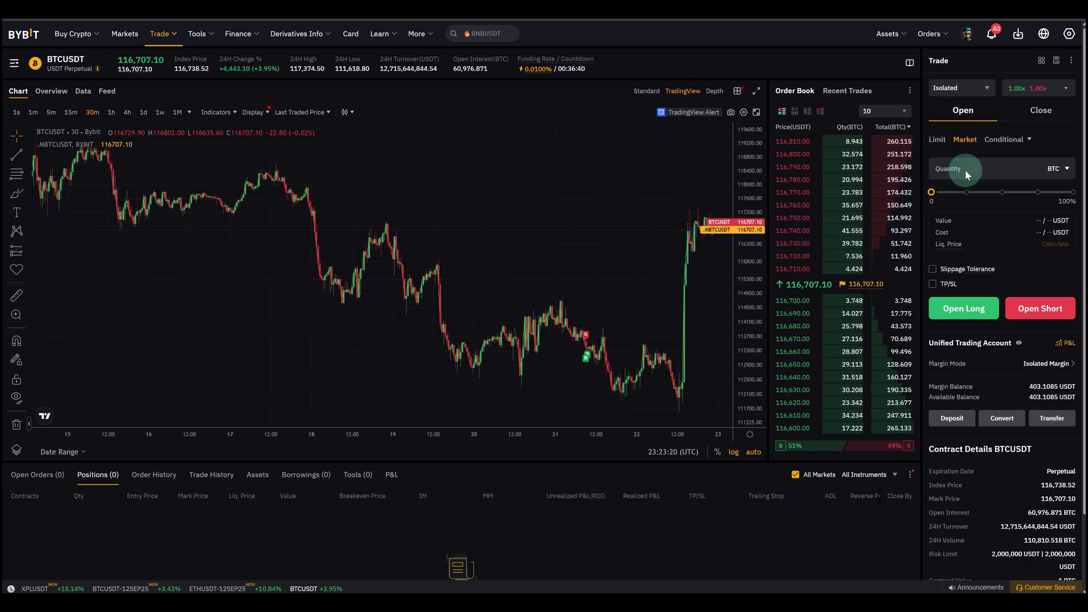
pyautogui.click(941, 148)
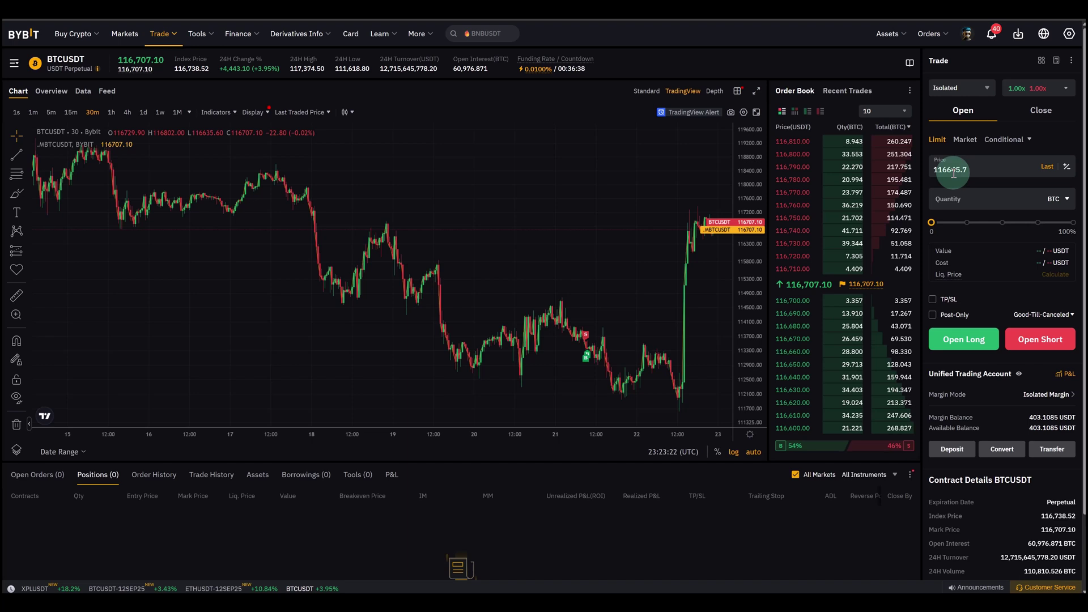
pyautogui.moveTo(972, 170); pyautogui.dragTo(927, 181)
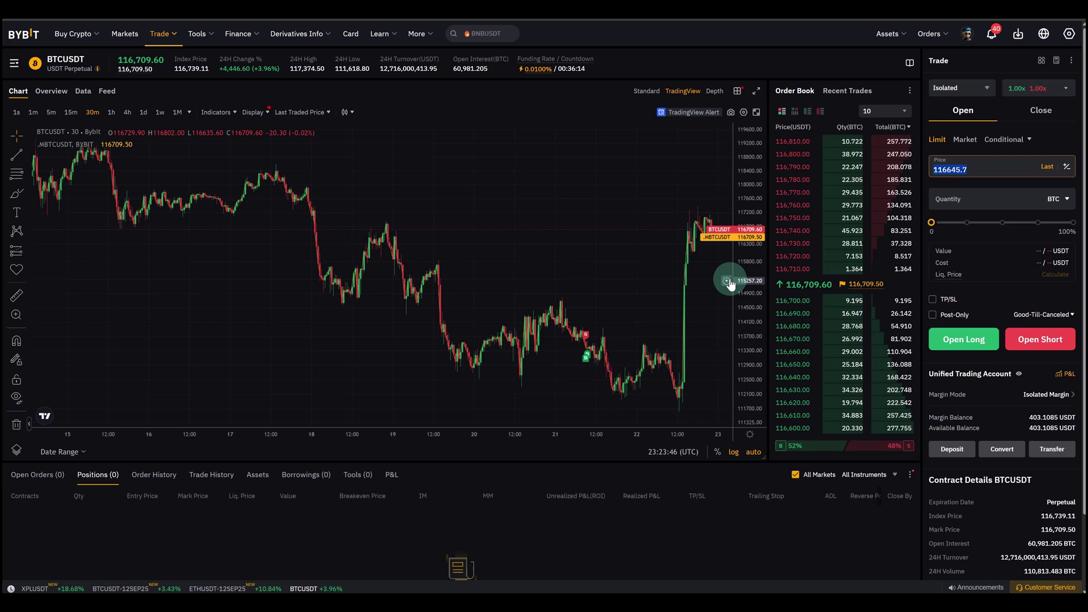
# - Enter 115000 as the limit order price
pyautogui.write('1')
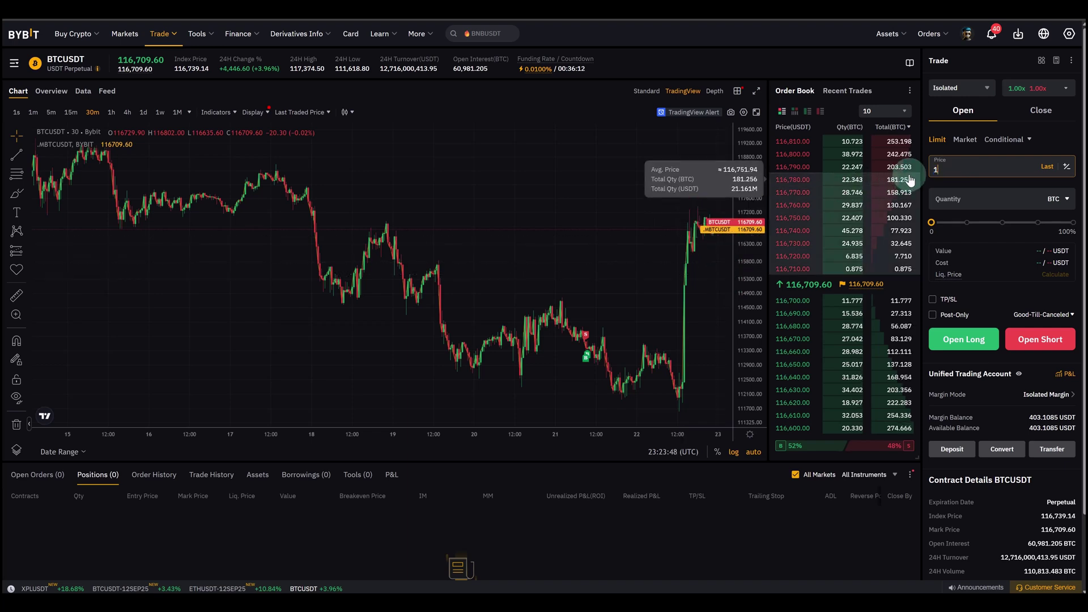
pyautogui.write('15000')
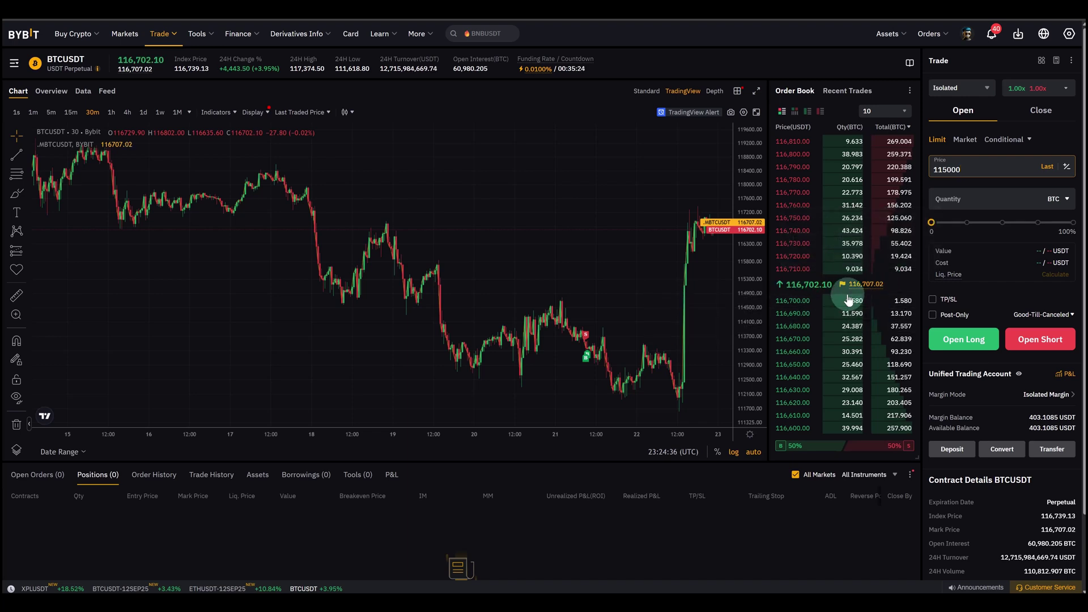
# - Make it a market order for 0.001 BTC (about 116.68 USDT), keeping leverage at 1.00x
pyautogui.click(975, 141)
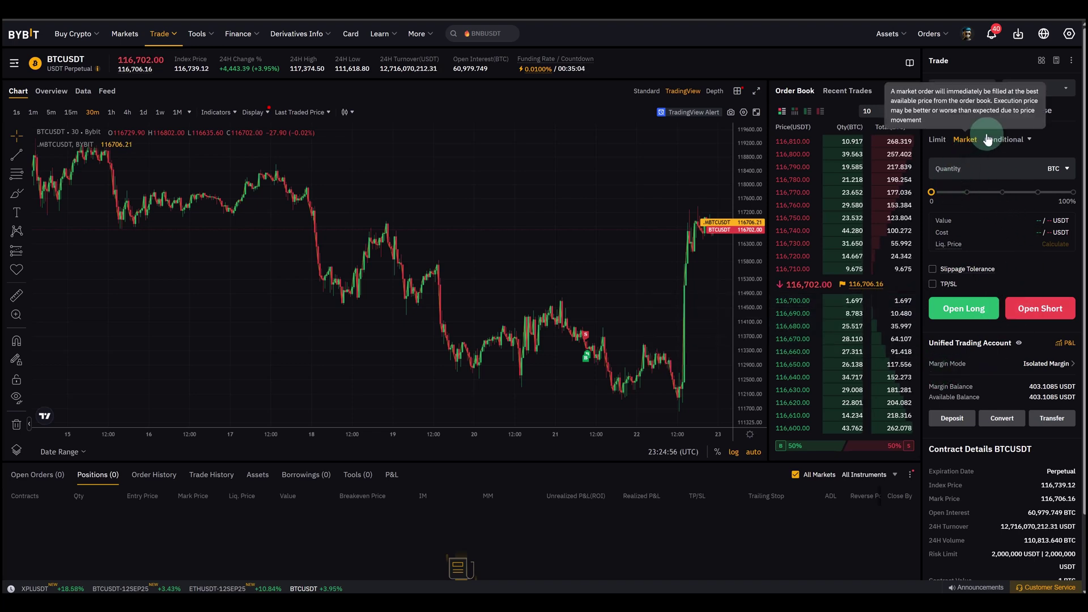
pyautogui.click(932, 194)
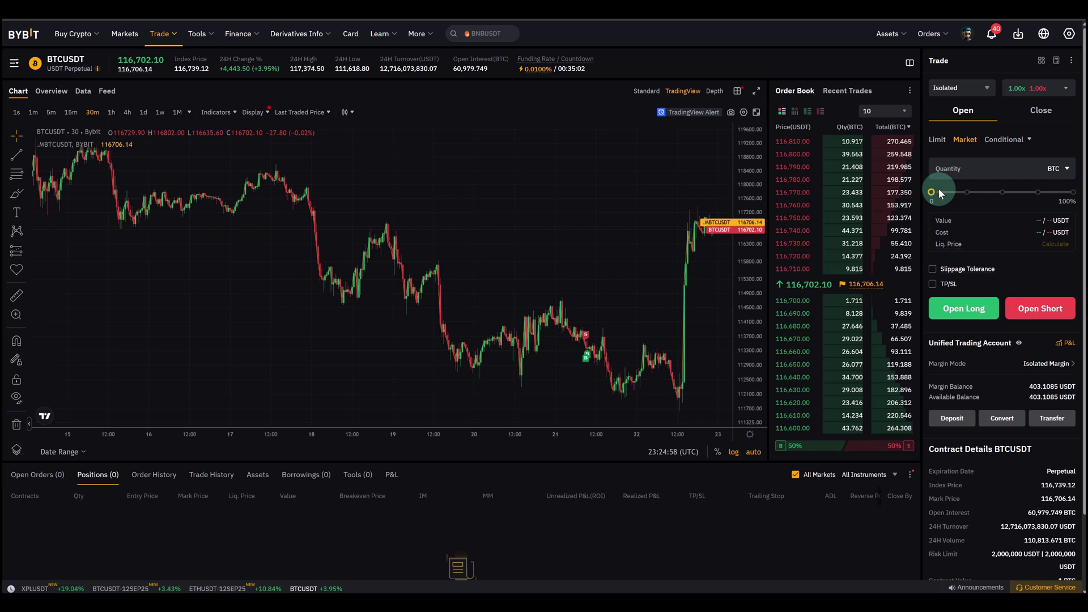
pyautogui.moveTo(932, 195); pyautogui.dragTo(1003, 195)
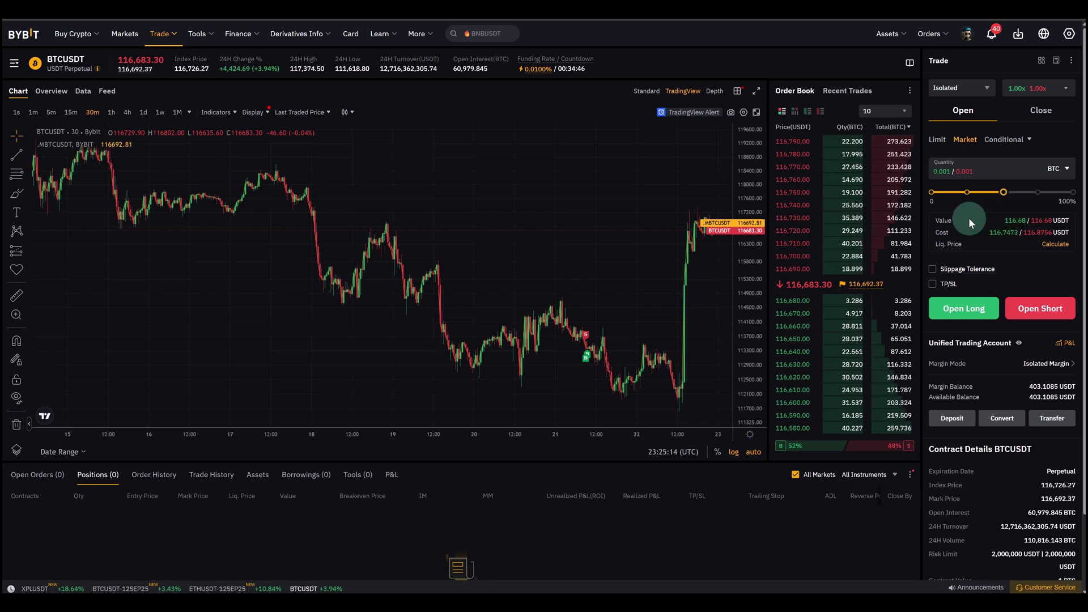
pyautogui.moveTo(948, 243)
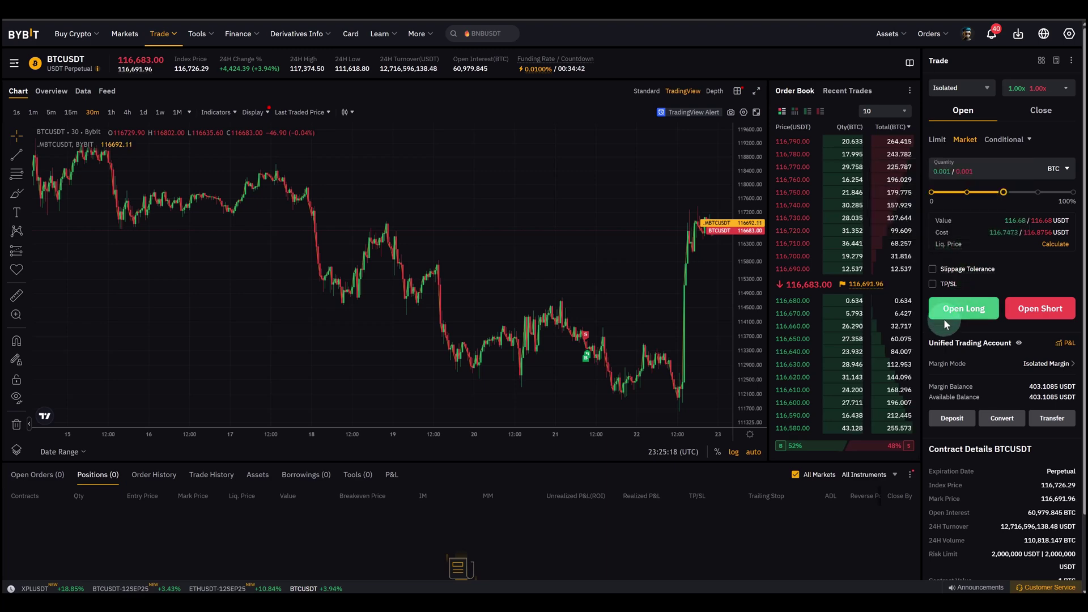
pyautogui.click(1031, 88)
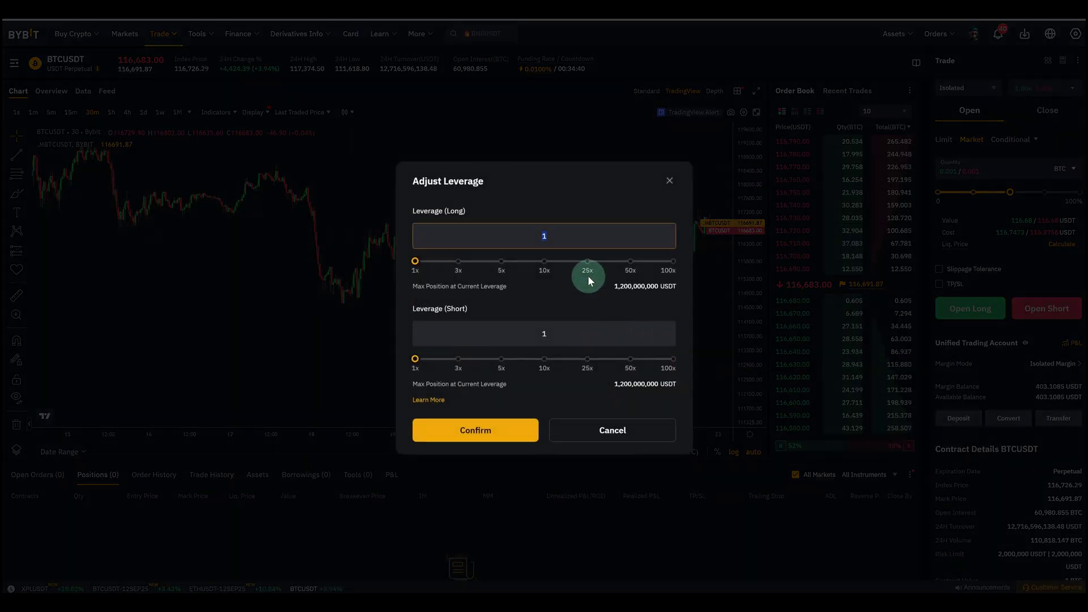
pyautogui.click(667, 184)
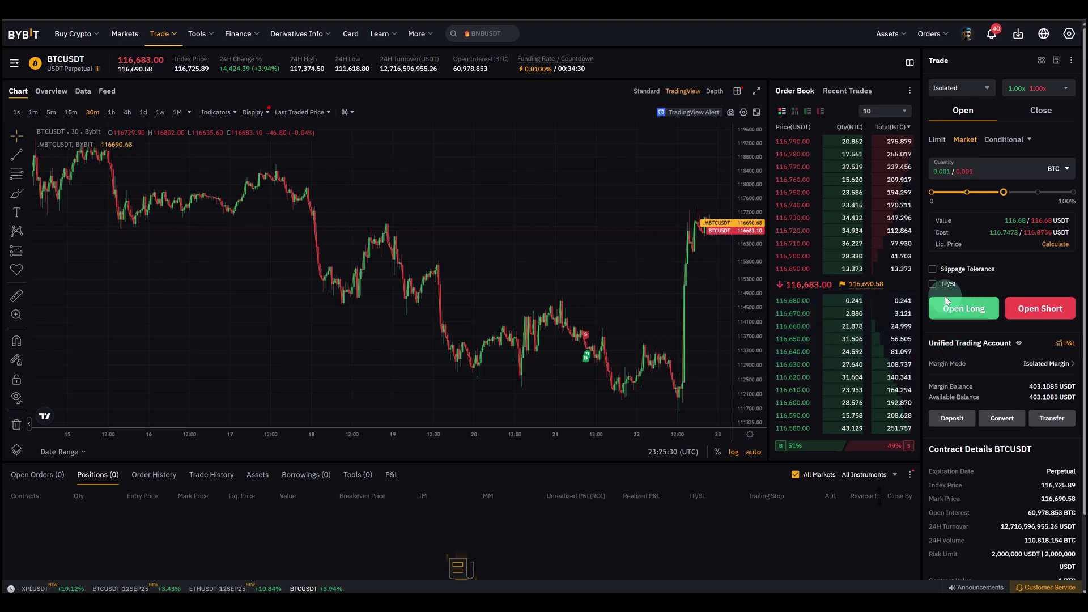
# - Add a 120000 take-profit and 116000 stop-loss to the market long, then dismiss its confirmation
pyautogui.click(933, 284)
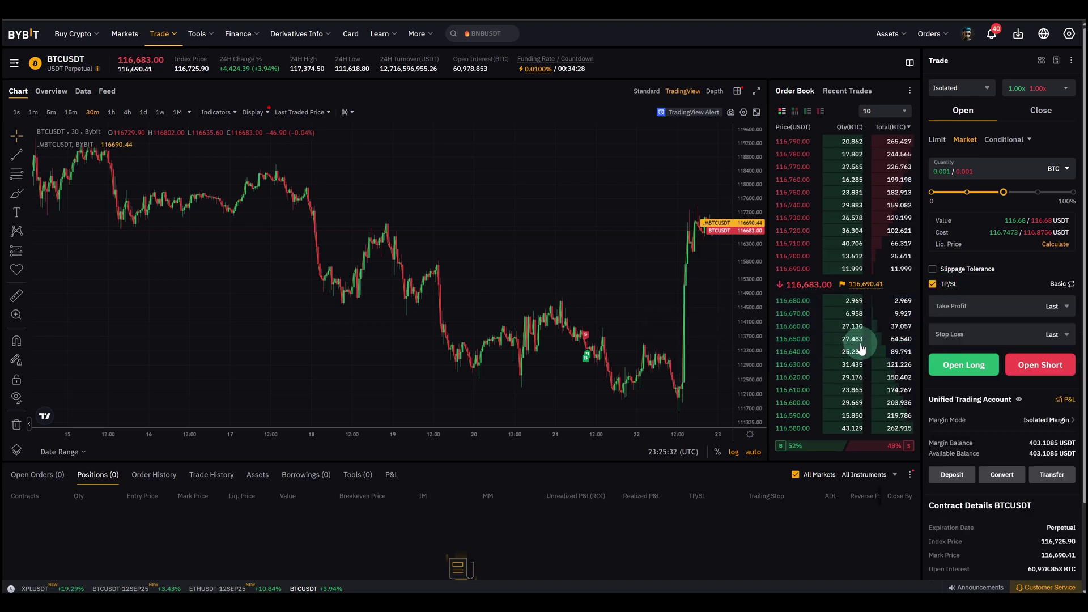
pyautogui.click(937, 307)
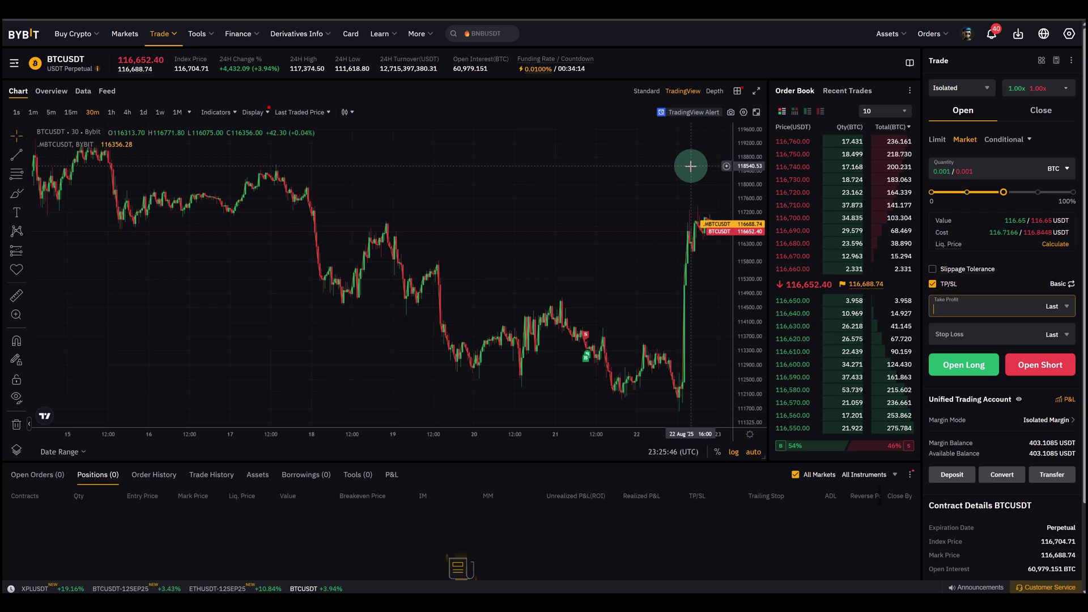
pyautogui.write('120000')
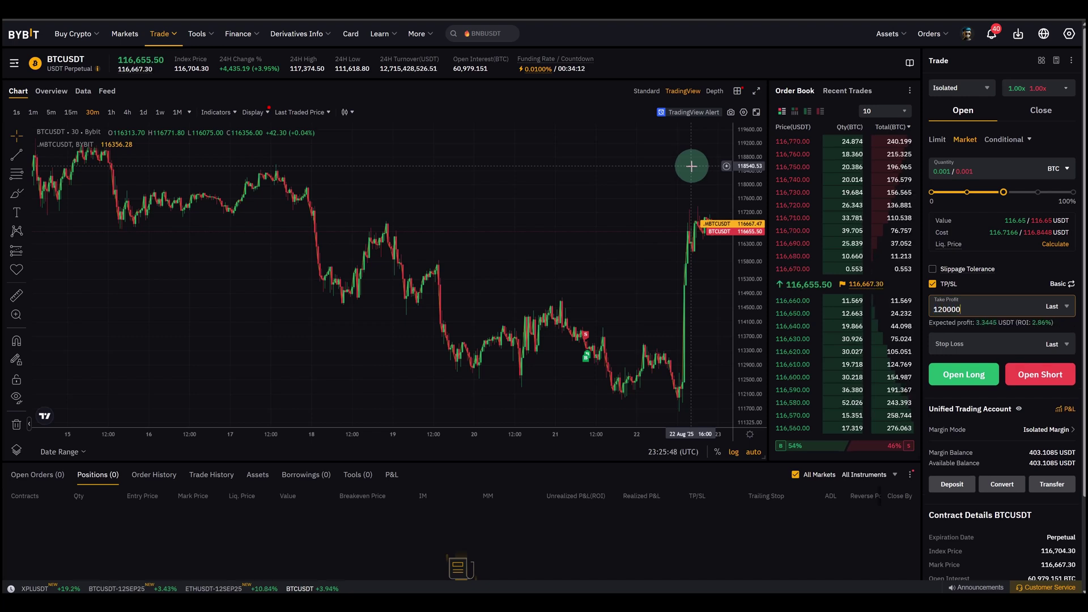
pyautogui.click(1019, 342)
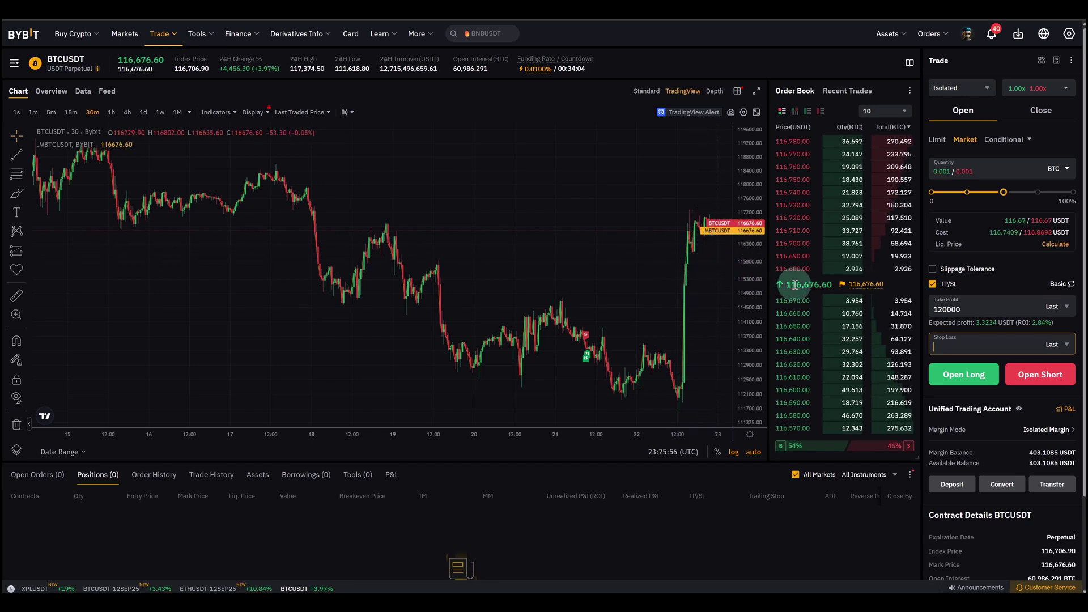
pyautogui.write('116000')
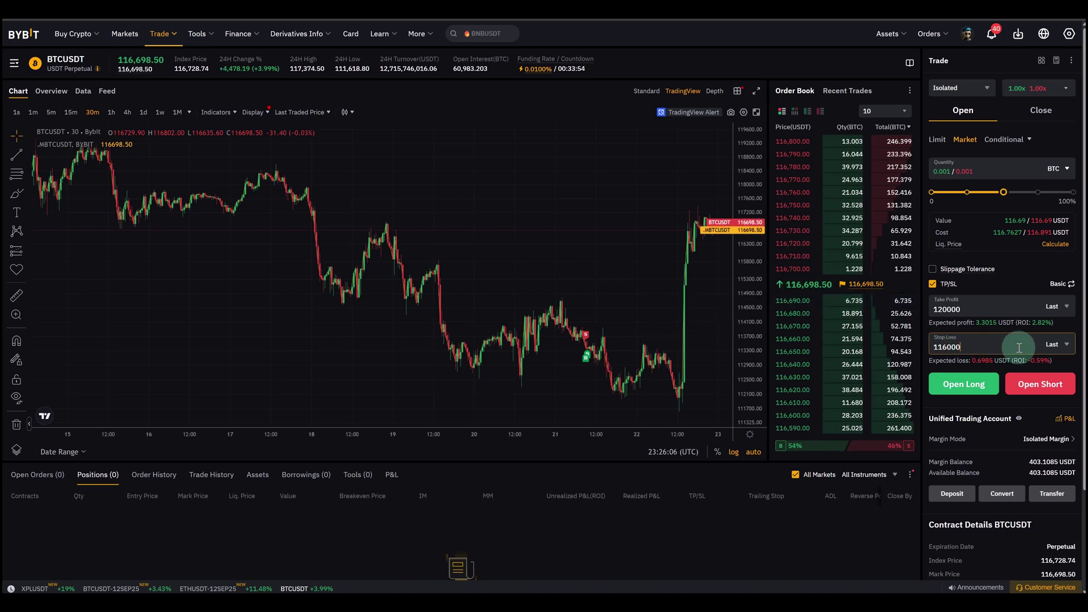
pyautogui.click(963, 385)
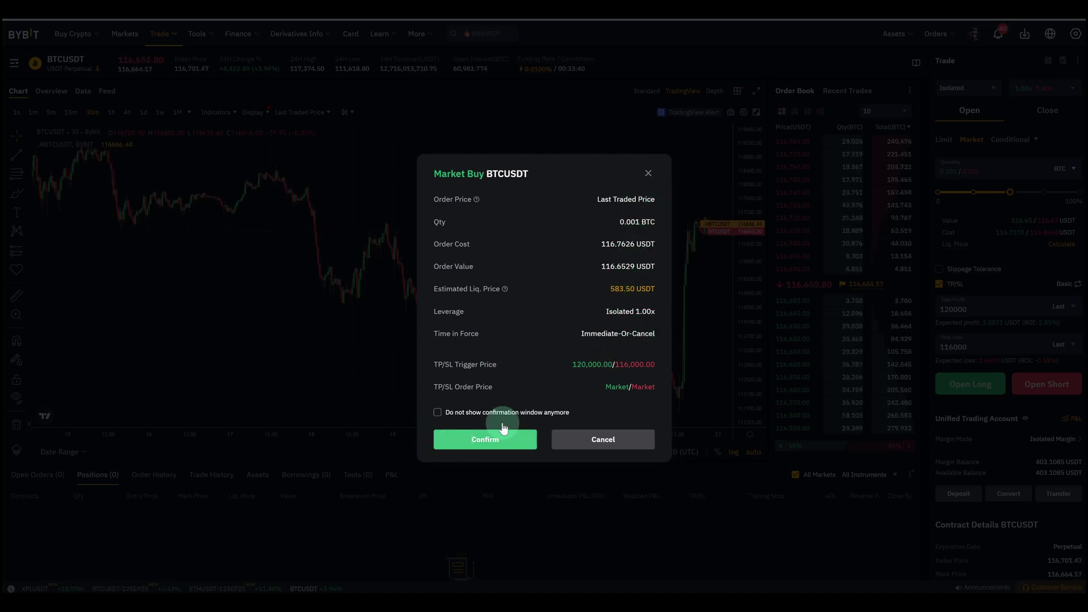
pyautogui.click(649, 173)
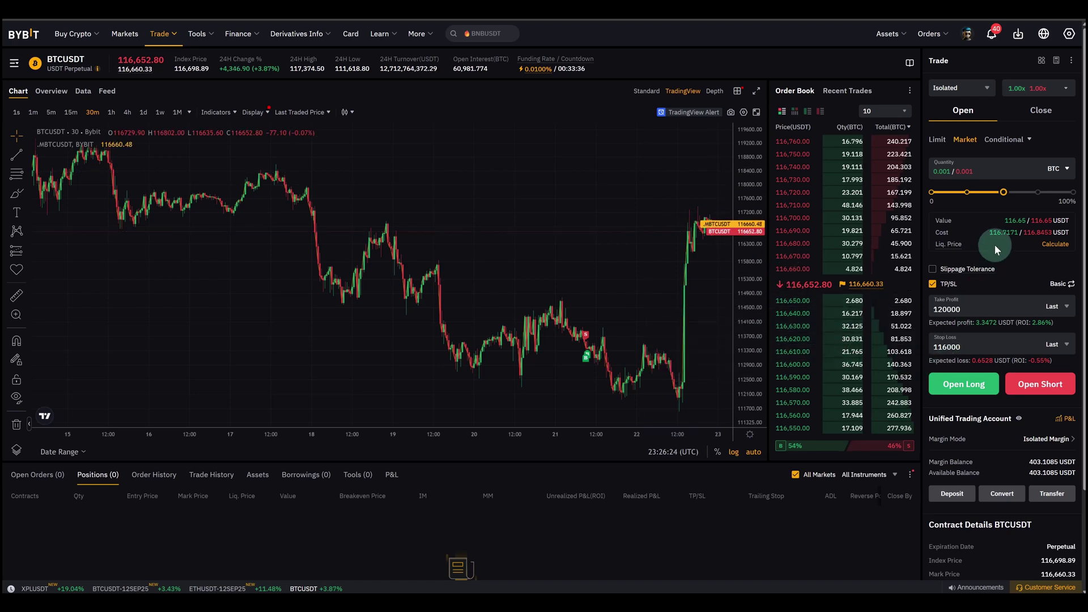
# - Set up a limit order at 115000 with quantity at 100%, 0.003 BTC (about 345 USDT)
pyautogui.moveTo(949, 246)
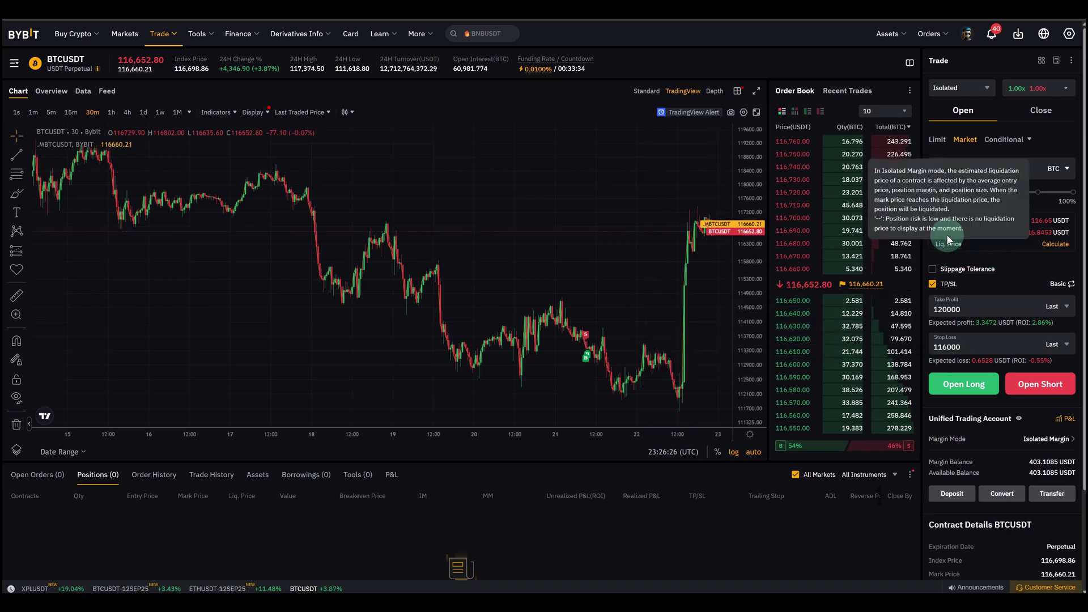
pyautogui.click(937, 139)
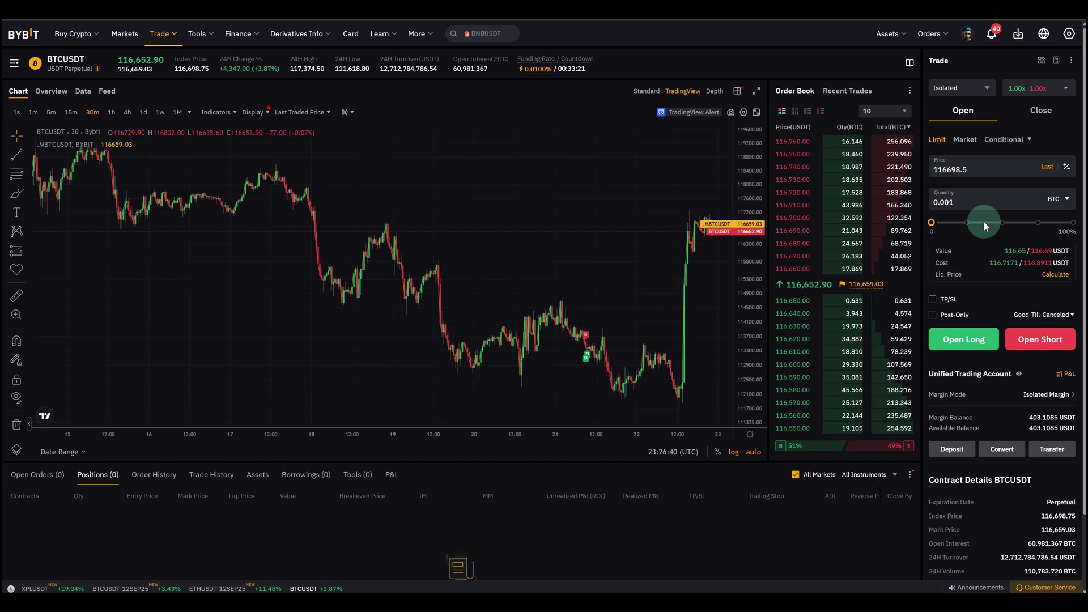
pyautogui.doubleClick(998, 174)
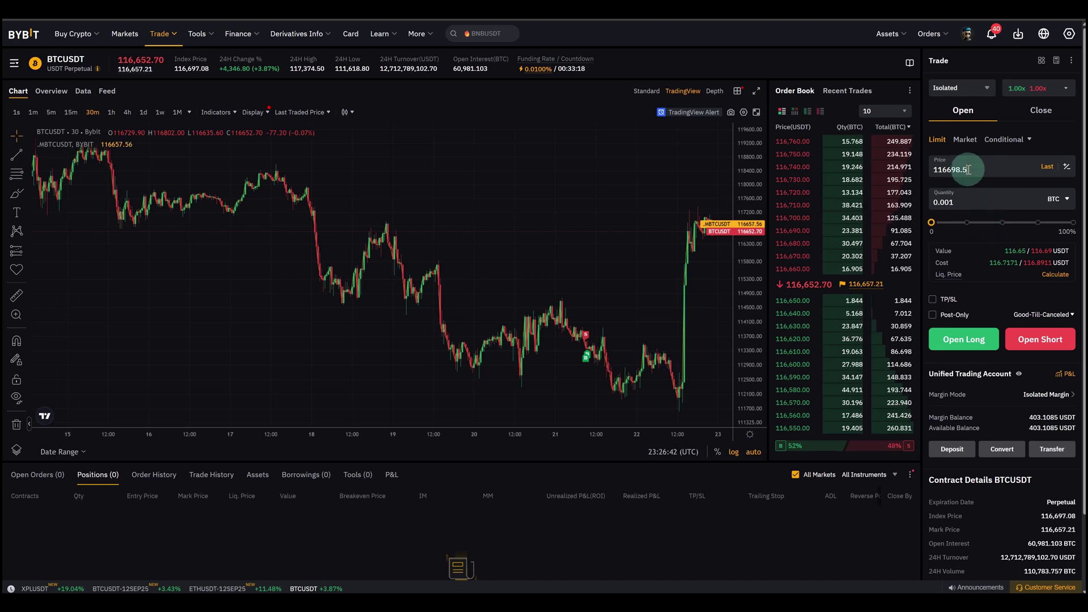
pyautogui.write('115000')
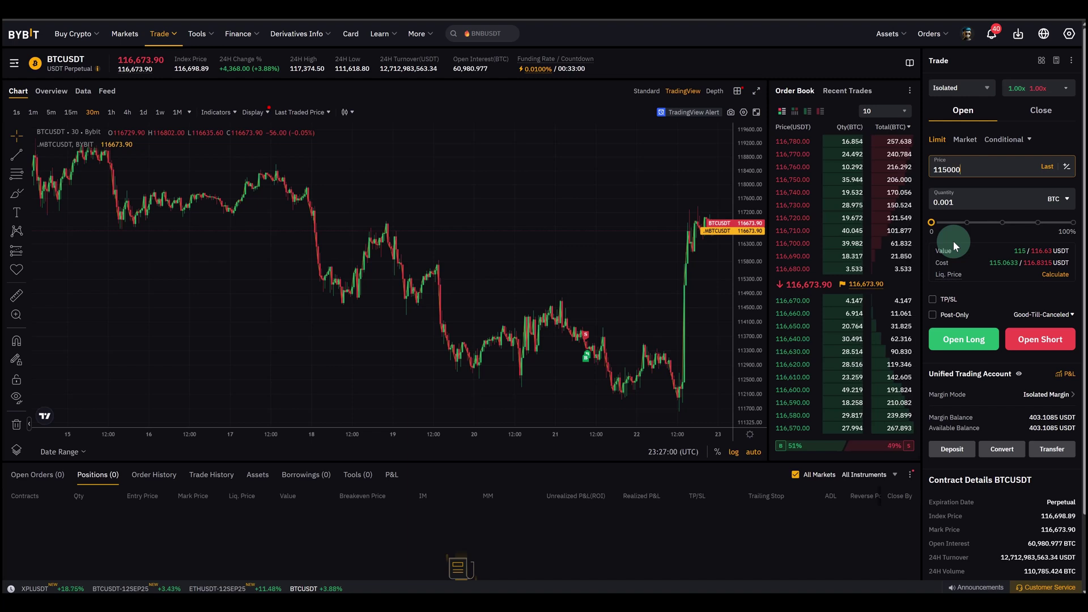
pyautogui.moveTo(931, 223); pyautogui.dragTo(1080, 226)
pyautogui.click(950, 255)
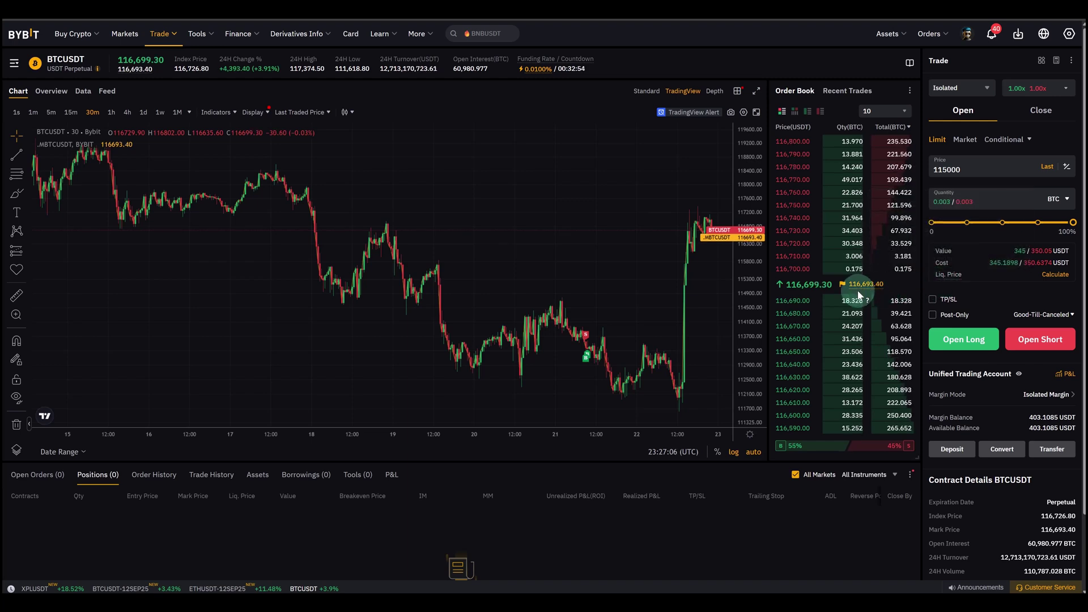
pyautogui.moveTo(791, 306)
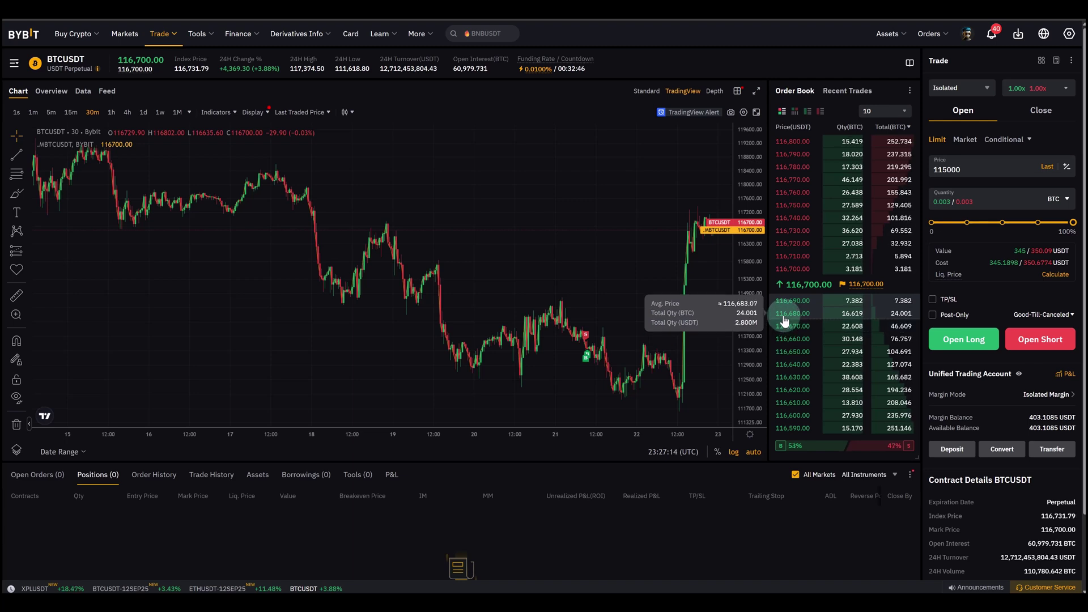
# - Enable TP/SL with a 120000 take-profit and a 113000 stop-loss, fixing a mistyped stop-loss
pyautogui.click(937, 304)
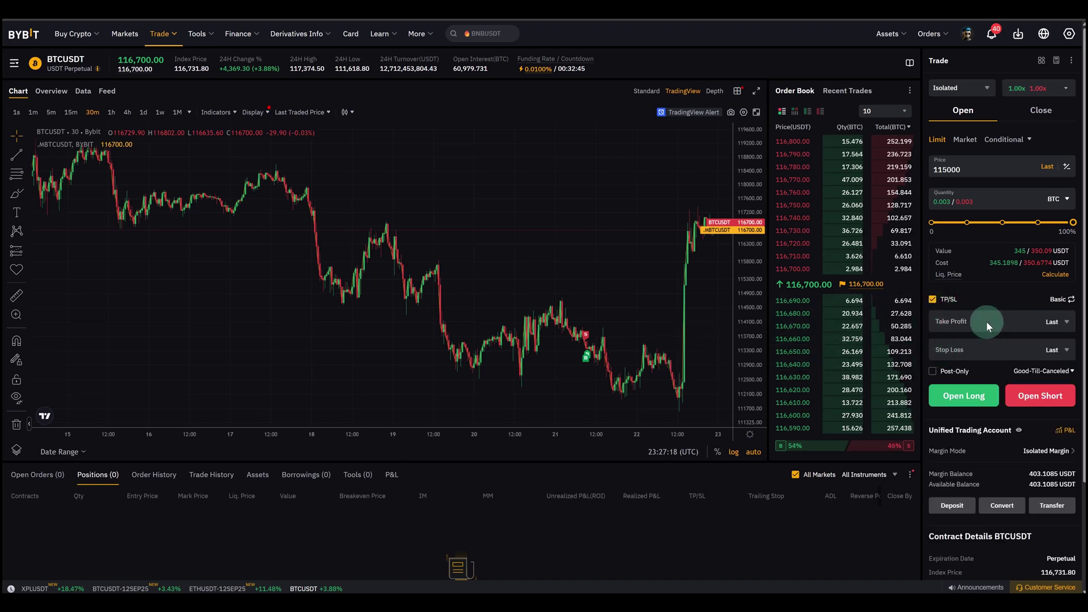
pyautogui.click(986, 321)
pyautogui.write('1')
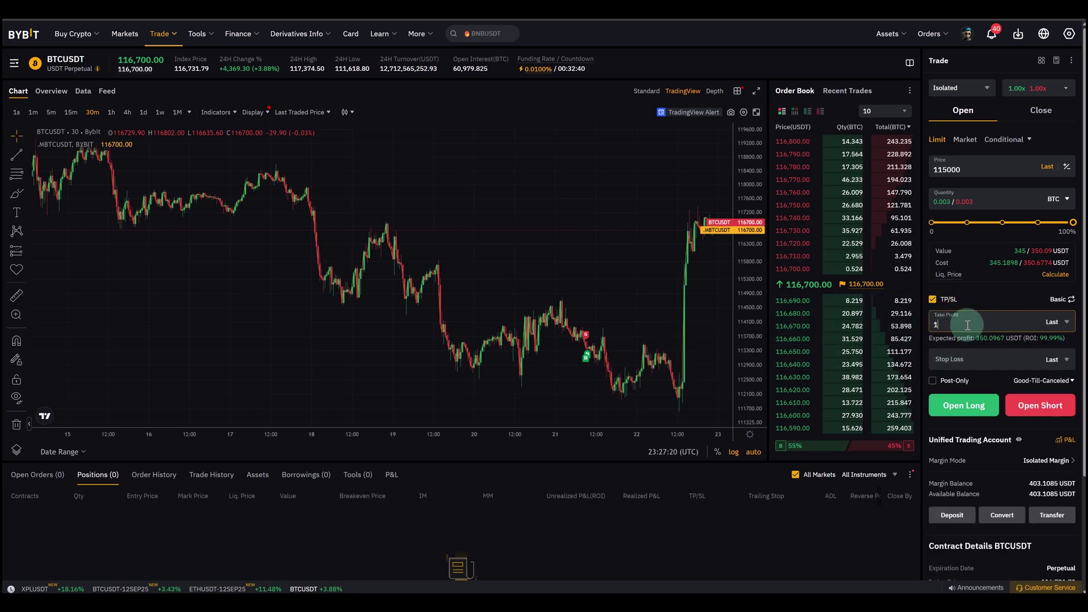
pyautogui.write('2000')
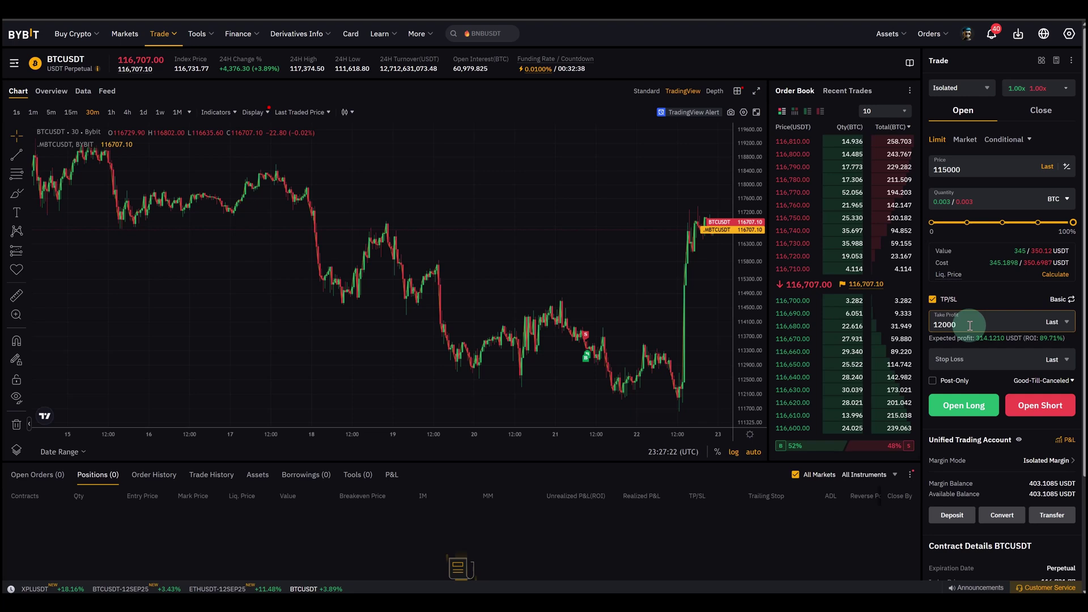
pyautogui.write('0')
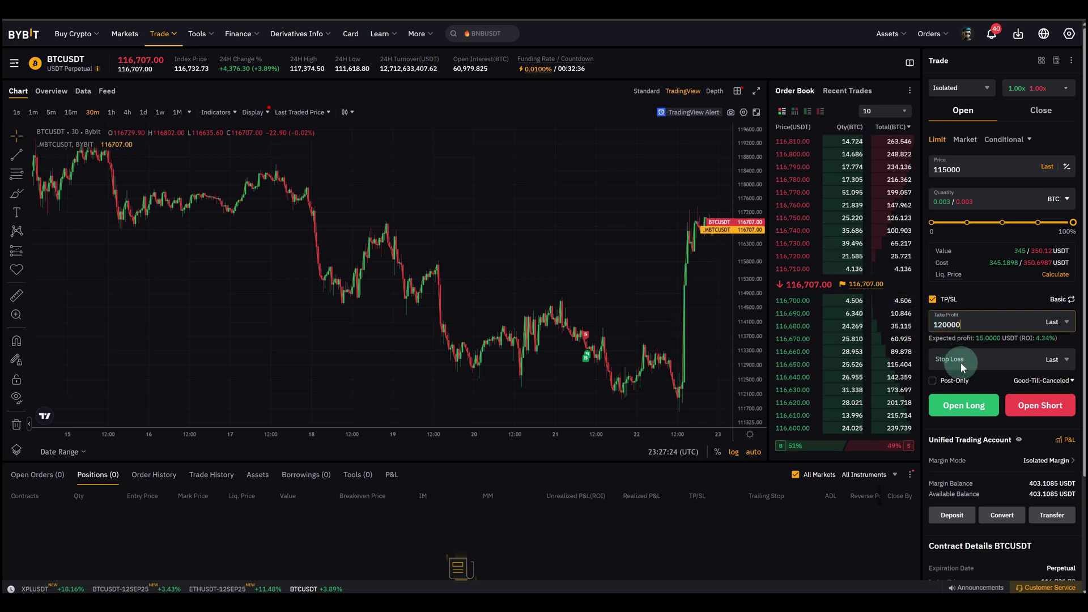
pyautogui.click(960, 362)
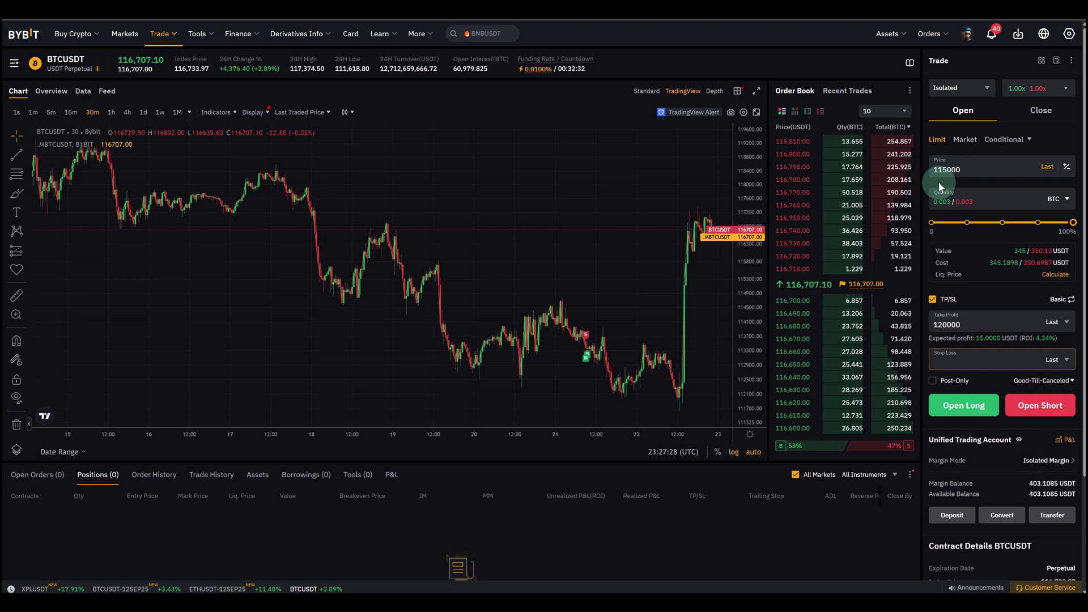
pyautogui.write('1140')
pyautogui.press('BackSpace')
pyautogui.press('BackSpace')
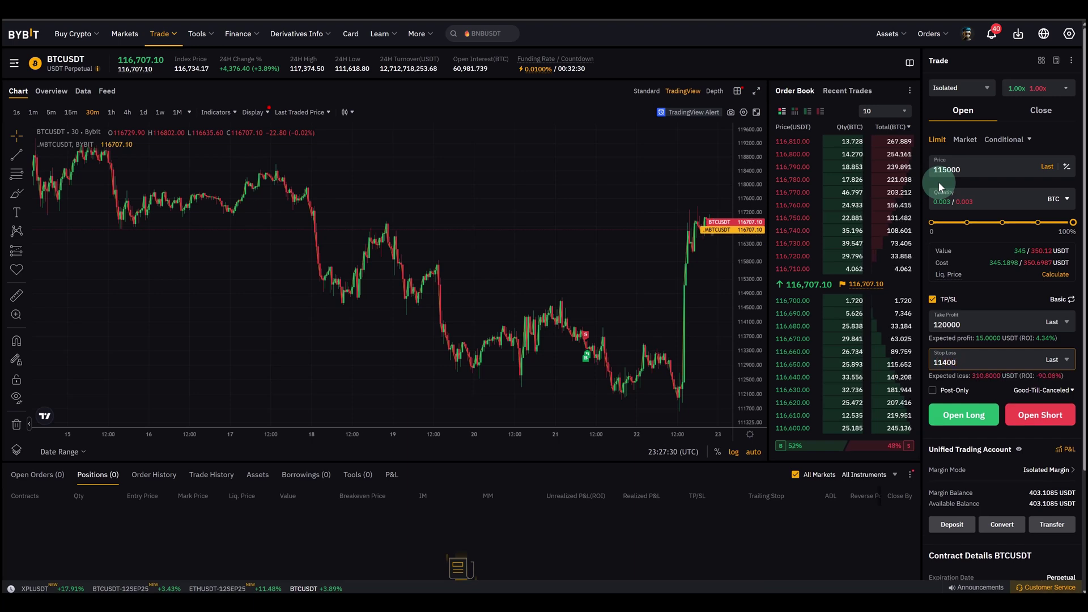
pyautogui.write('3000')
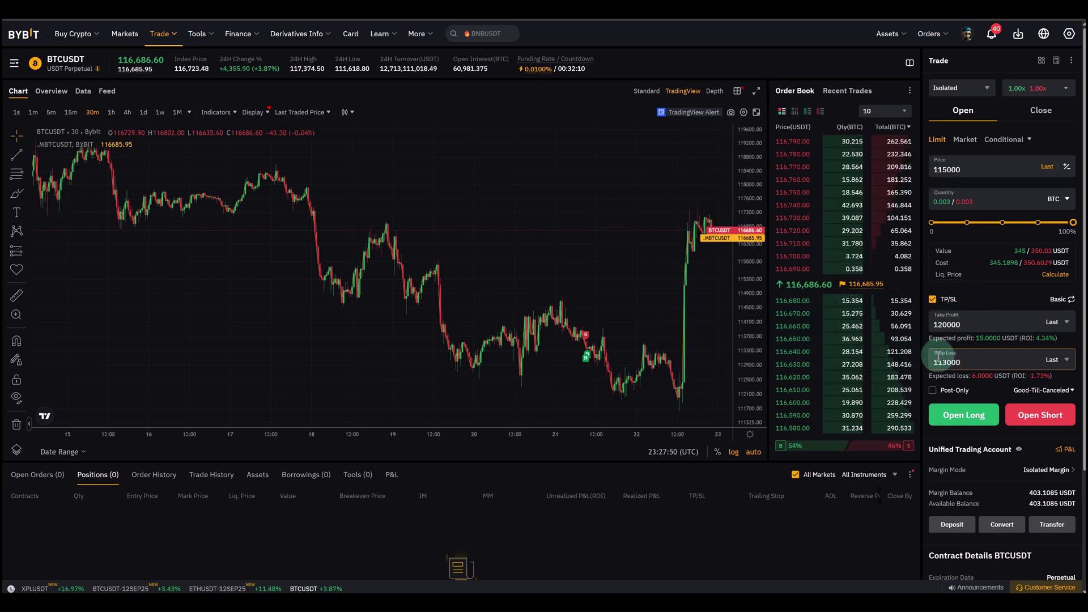
# - Place the 115000 limit long, drag its chart line up to 115122.30, then cancel it
pyautogui.click(984, 425)
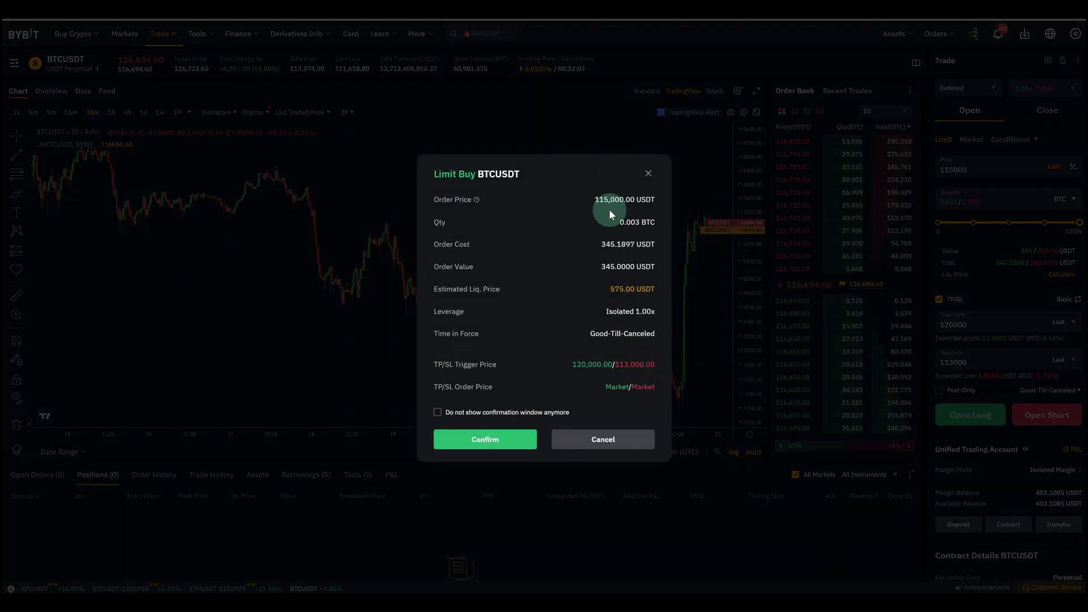
pyautogui.click(501, 441)
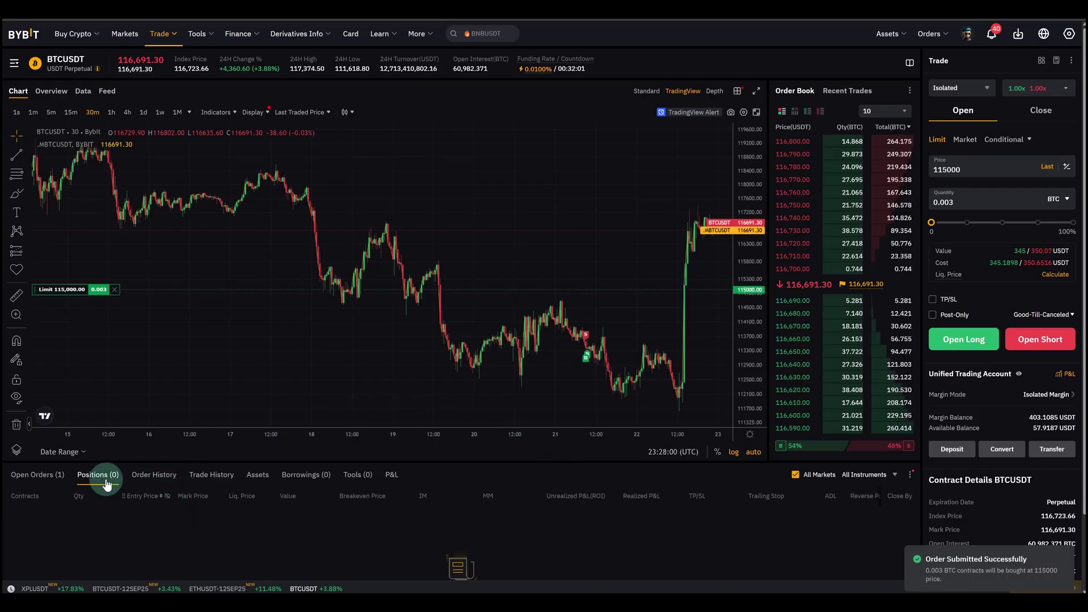
pyautogui.click(39, 476)
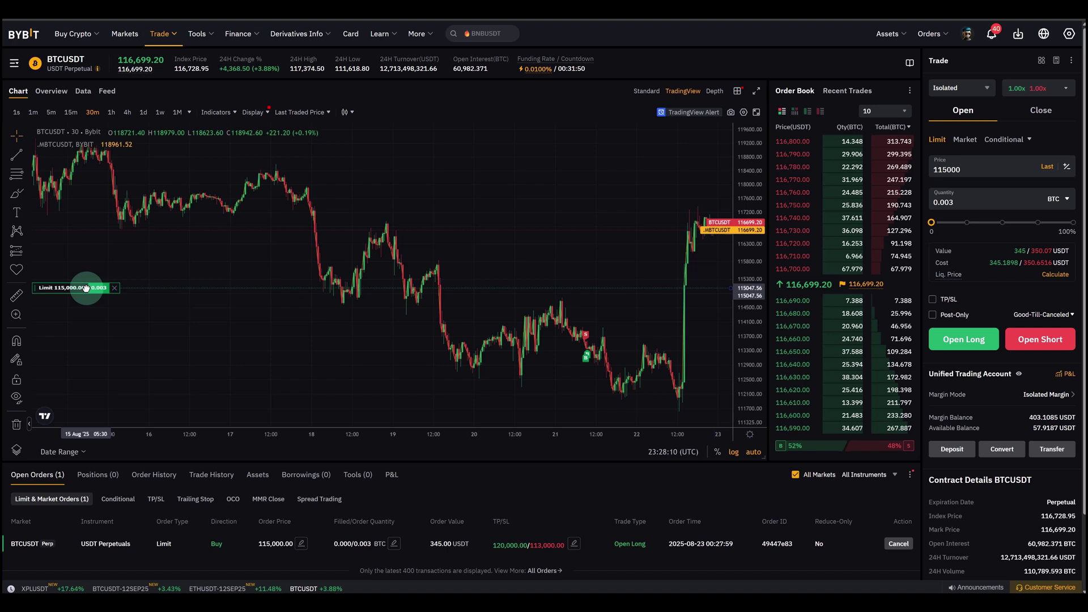
pyautogui.moveTo(82, 291); pyautogui.dragTo(79, 285)
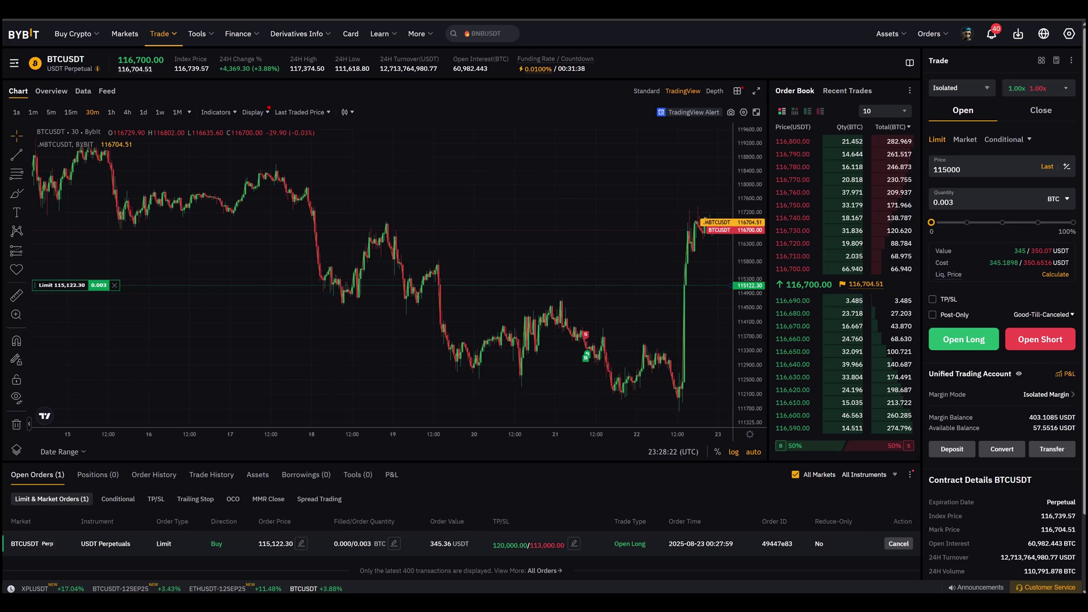
pyautogui.click(898, 544)
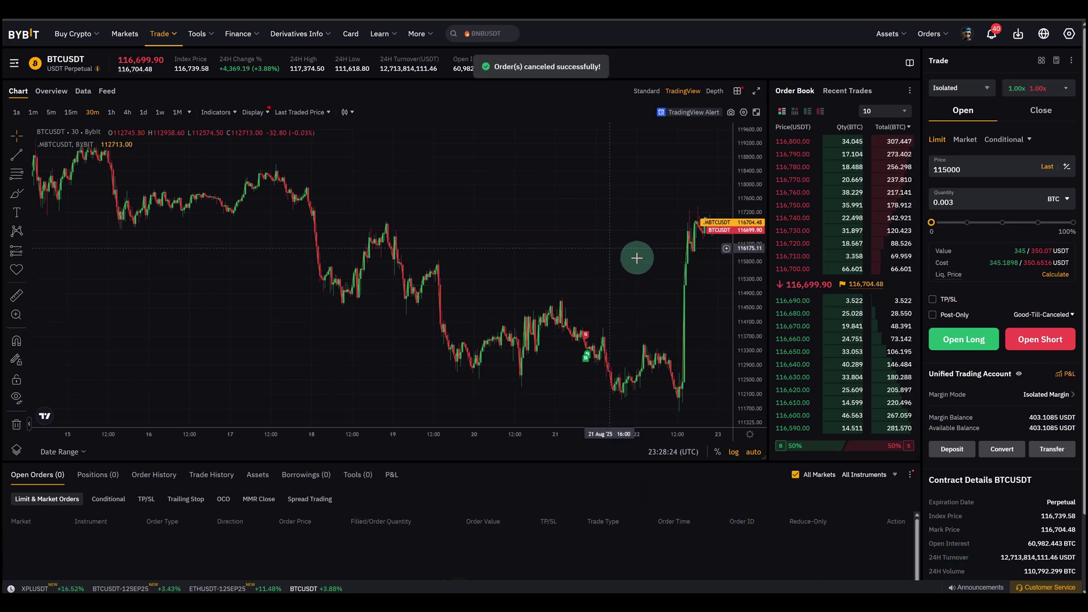